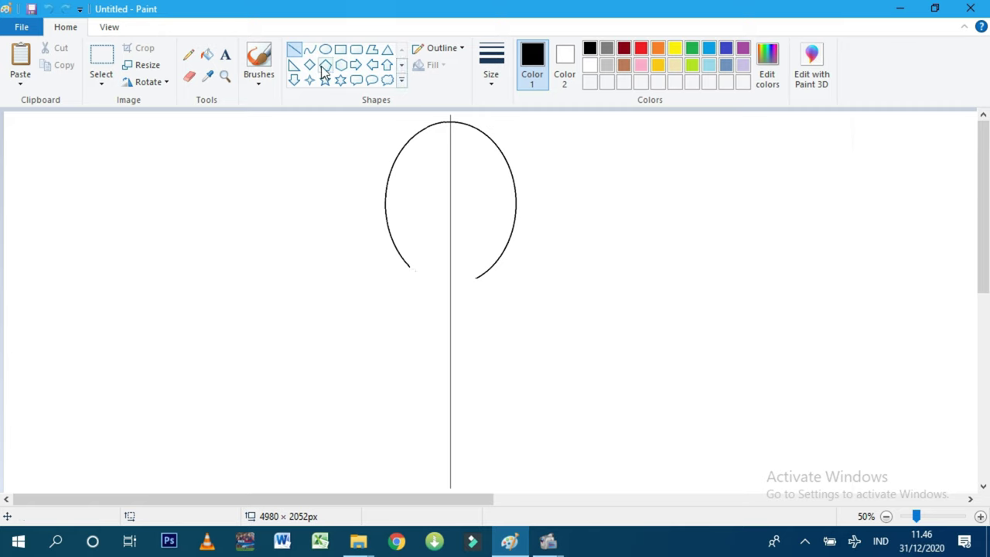
- Draw the left half of the collar below the head with two curved lines closed by a short straight outer edge
drag(410, 269, 450, 273)
key(ctrl+z)
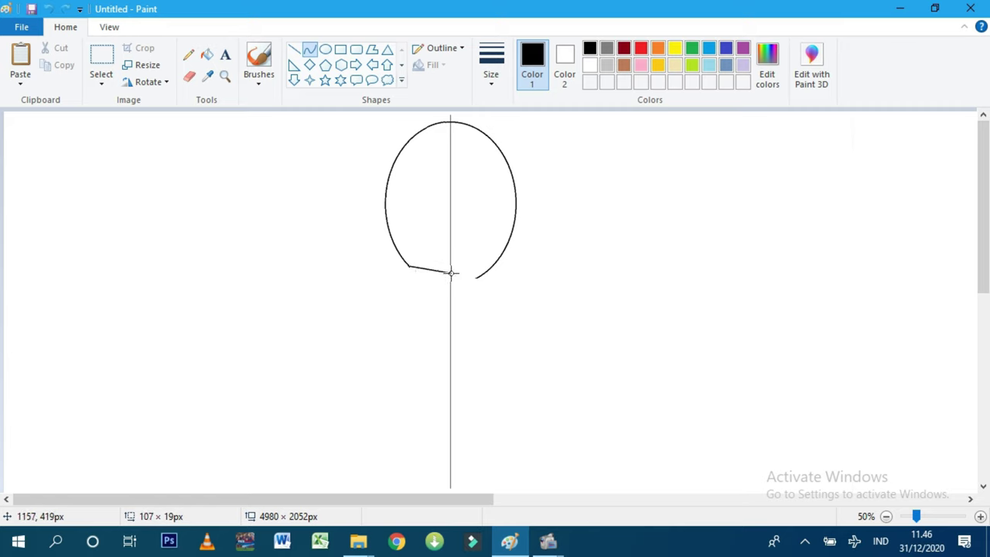
click(294, 48)
mouse_move(409, 266)
mouse_down()
mouse_move(409, 278)
mouse_move(460, 292)
mouse_move(411, 278)
mouse_move(438, 282)
mouse_up()
click(309, 49)
click(438, 283)
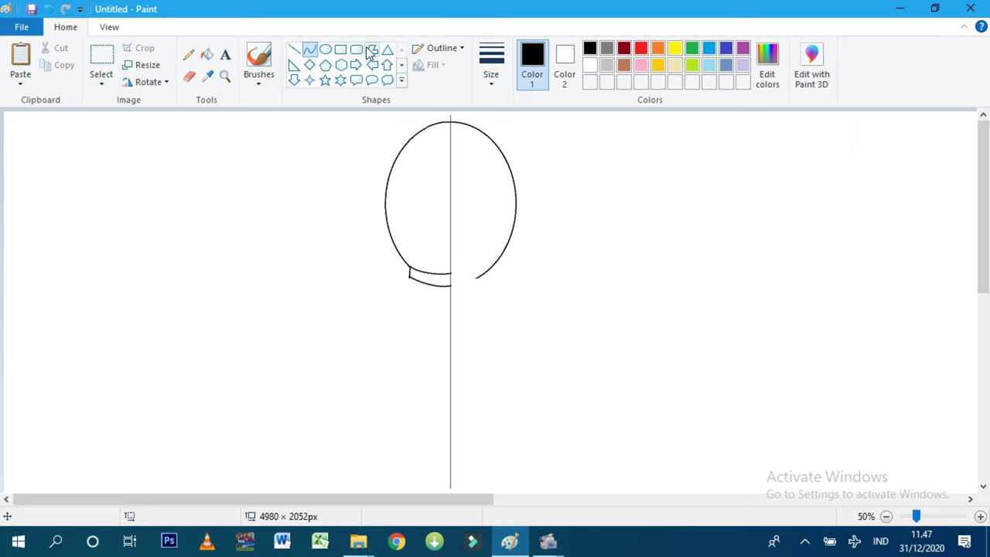
- Draw the left eye as a tall ellipse near the top of the head, touching the vertical centre line
click(325, 49)
drag(428, 125, 426, 145)
click(495, 152)
- Draw the left half of the face with a curved cheek outline, a mouth curve and three straight whiskers
click(309, 49)
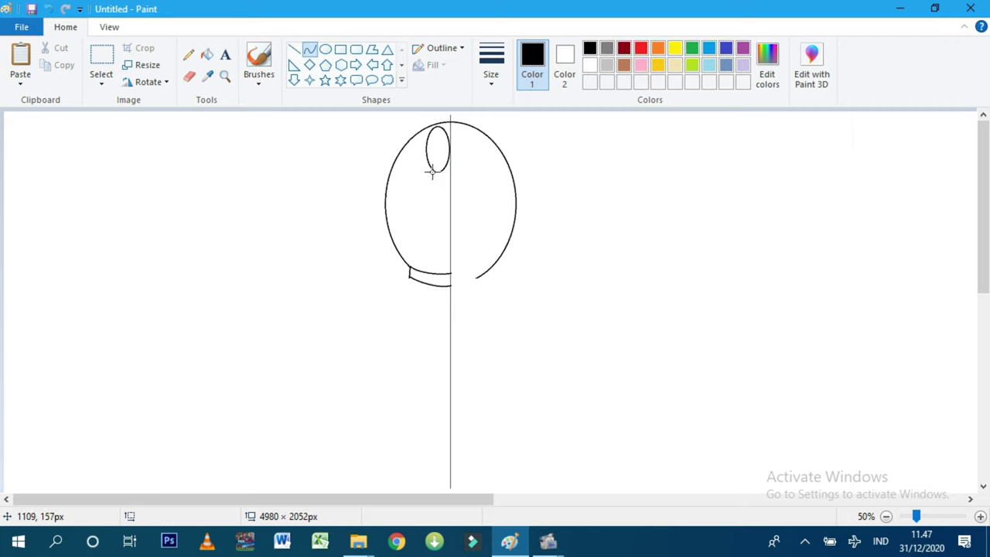
drag(430, 177, 410, 267)
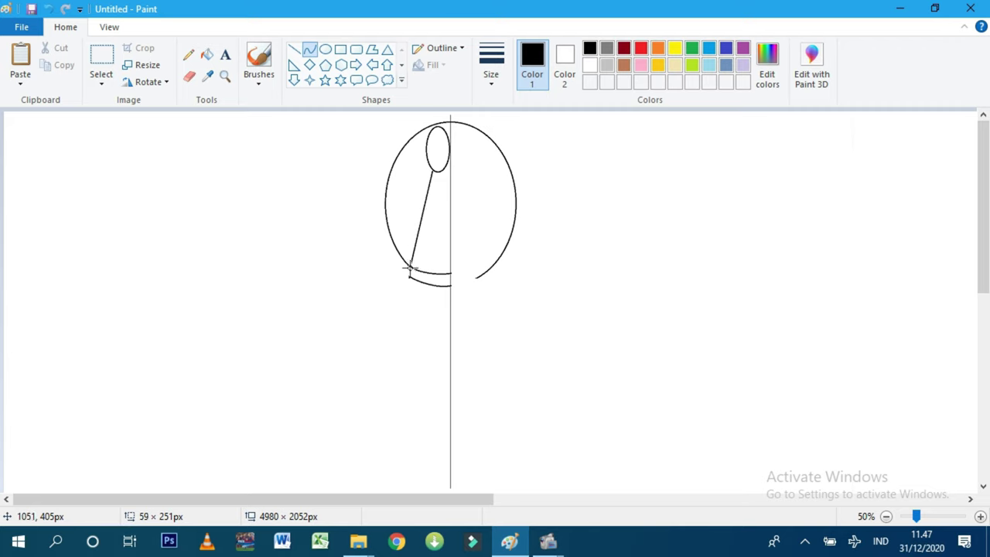
key(ctrl+z)
mouse_move(430, 168)
mouse_down()
mouse_move(410, 267)
mouse_move(420, 171)
mouse_move(400, 177)
mouse_move(396, 261)
mouse_move(398, 232)
mouse_move(450, 267)
mouse_up()
drag(412, 228, 428, 259)
click(294, 48)
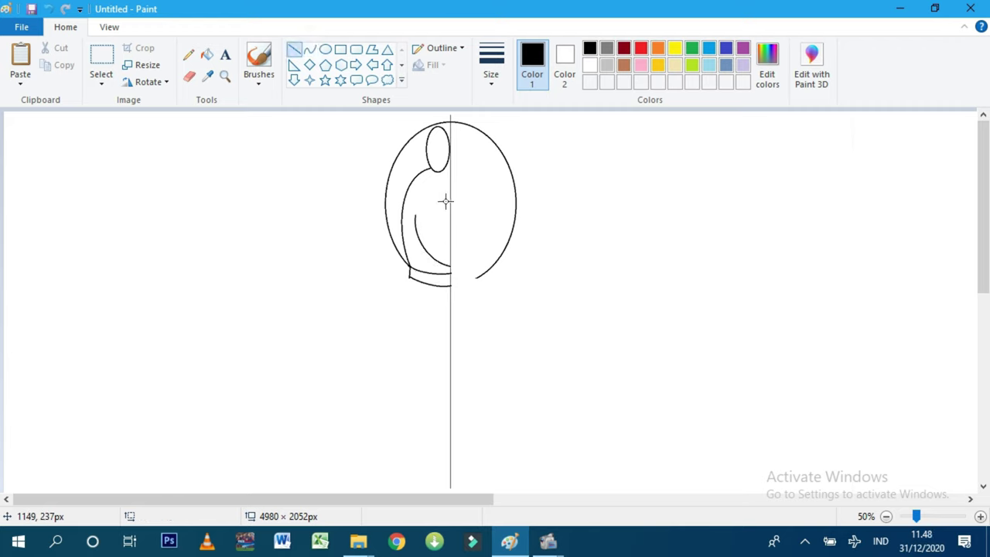
mouse_move(421, 182)
mouse_down()
mouse_move(456, 201)
mouse_move(452, 213)
mouse_move(413, 214)
mouse_move(447, 219)
mouse_move(447, 233)
mouse_up()
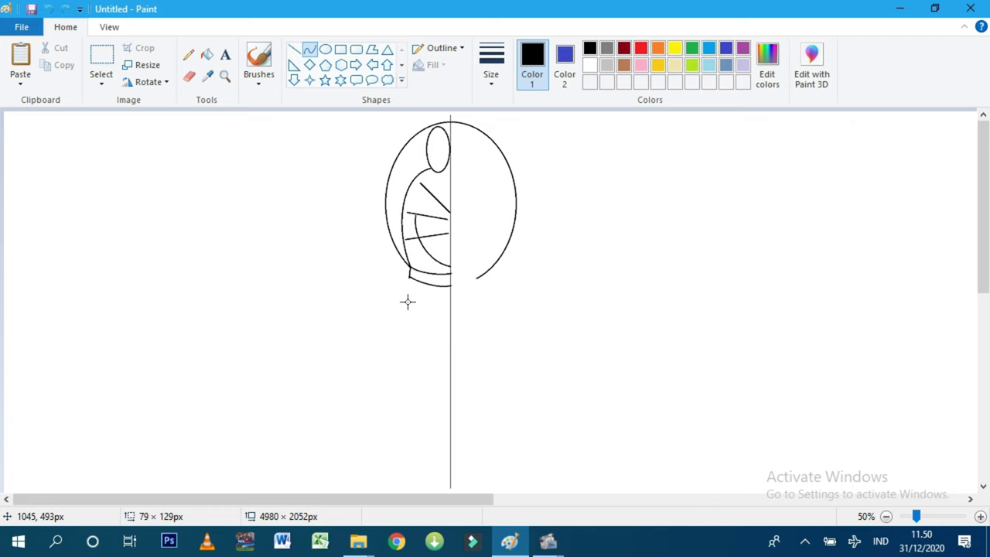
- Draw the left side of the body and the outer edge of the left arm as curves below the collar
drag(407, 302, 422, 419)
mouse_move(412, 360)
mouse_down()
mouse_move(401, 343)
mouse_move(396, 370)
mouse_up()
drag(410, 276, 382, 345)
drag(392, 306, 380, 333)
click(490, 283)
- Set the secondary colour to white and draw the left hand as an ellipse at the end of the arm
click(325, 49)
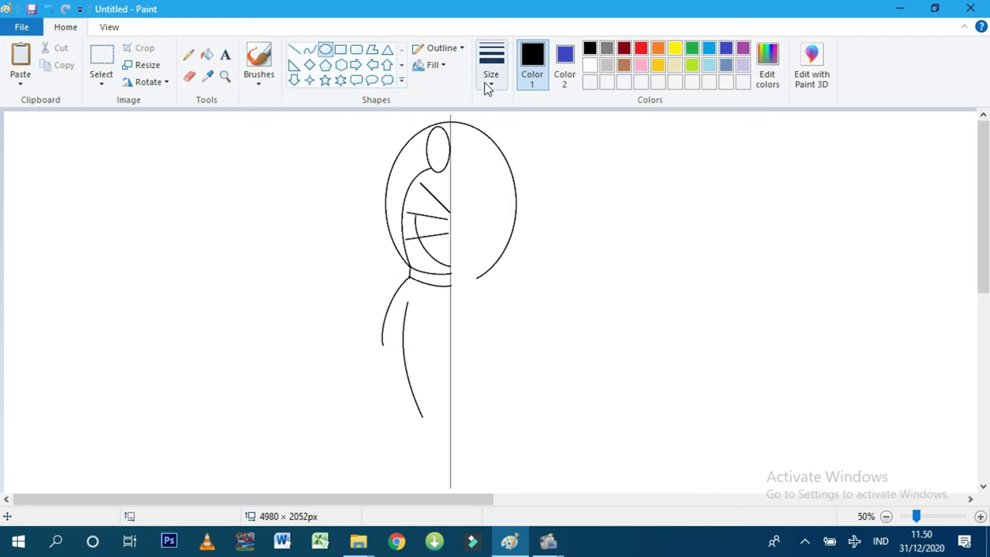
click(433, 65)
click(409, 103)
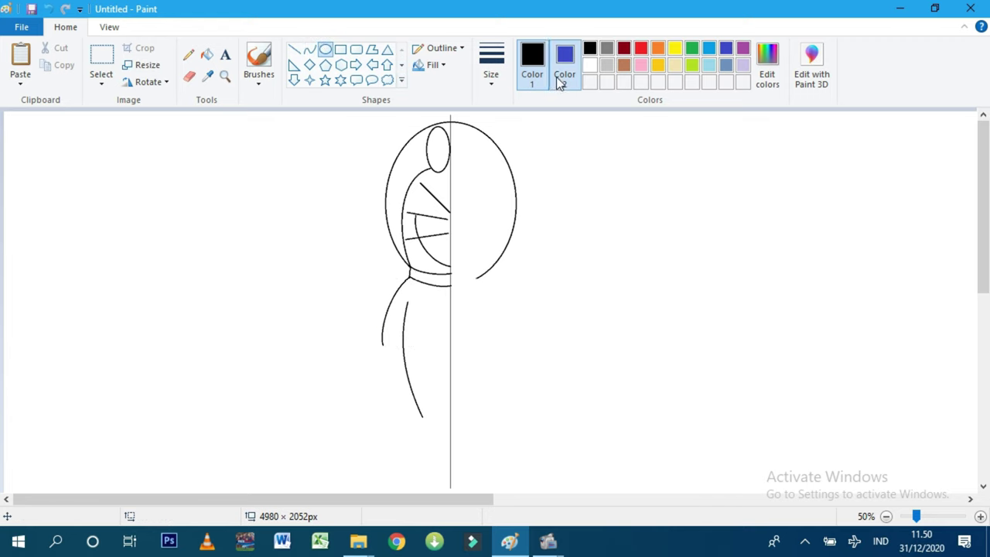
click(564, 65)
click(590, 65)
drag(379, 342, 406, 381)
click(502, 353)
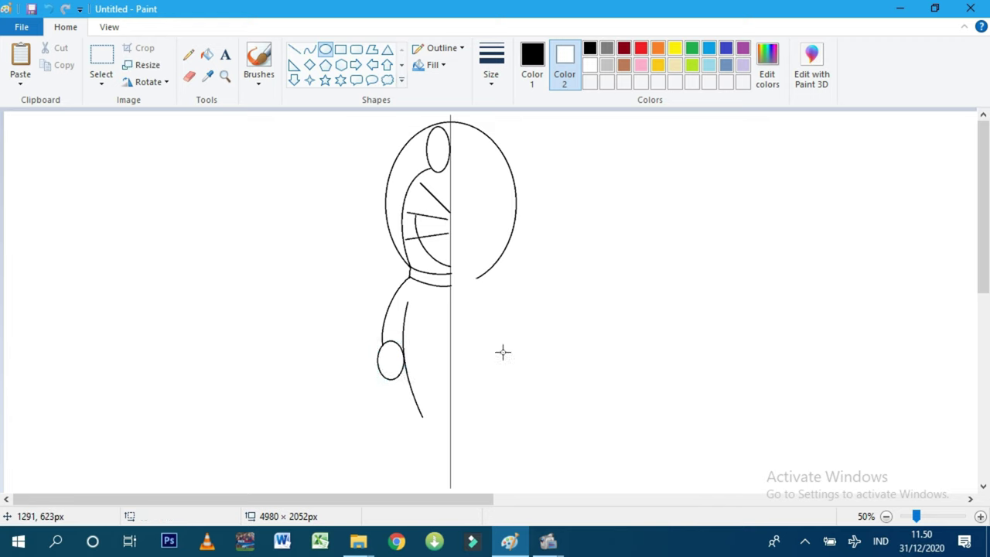
- Draw the left half of the inner belly outline and the left foot with curves ending at the centre line
click(309, 49)
mouse_move(431, 287)
mouse_down()
mouse_move(447, 420)
mouse_move(426, 337)
mouse_move(408, 323)
mouse_move(413, 398)
mouse_move(451, 420)
mouse_move(399, 421)
mouse_move(396, 444)
mouse_move(452, 433)
mouse_up()
click(426, 449)
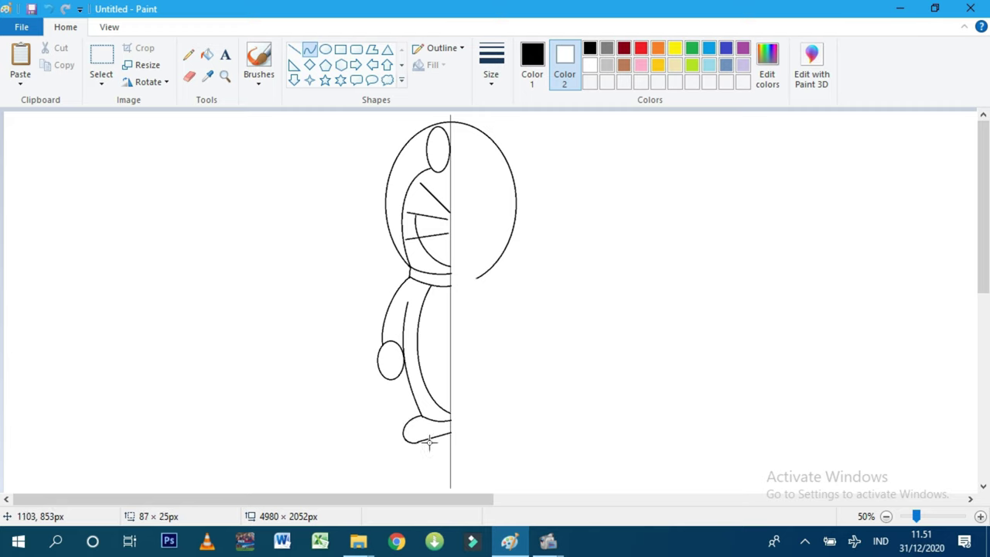
click(524, 402)
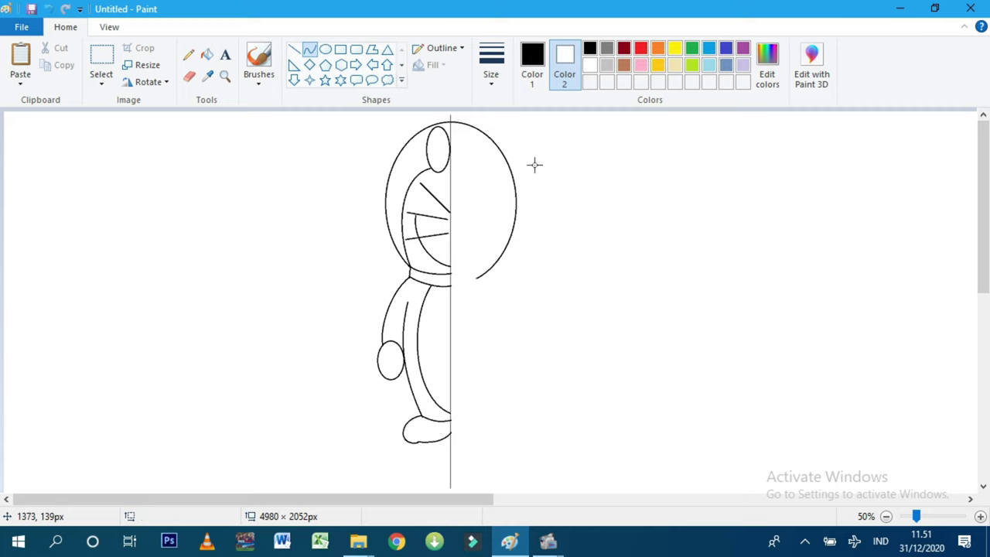
- Draw the left half of the belly pocket with a curve about 65 × 141 px and a straight top edge
drag(432, 325, 449, 399)
key(ctrl+z)
drag(429, 344, 434, 398)
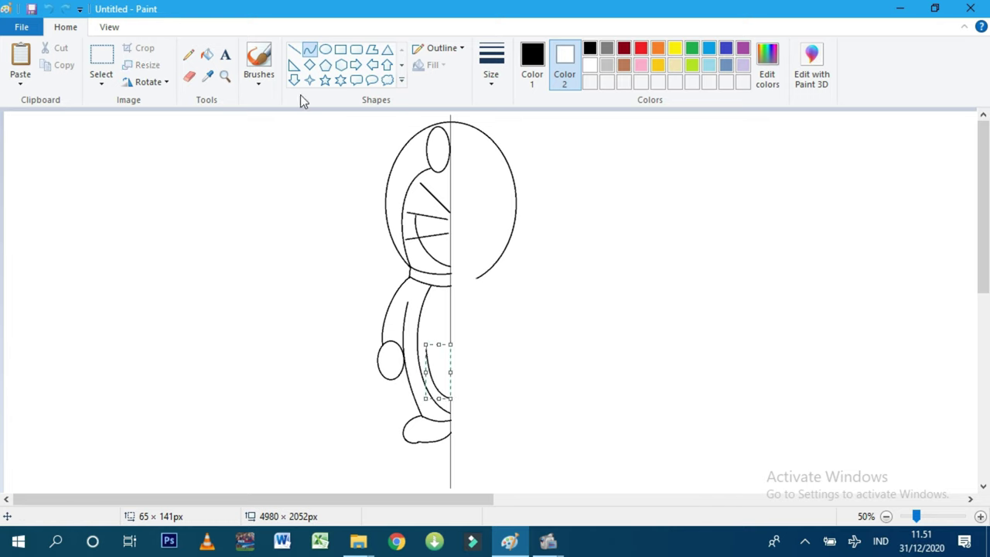
click(294, 48)
drag(425, 345, 451, 346)
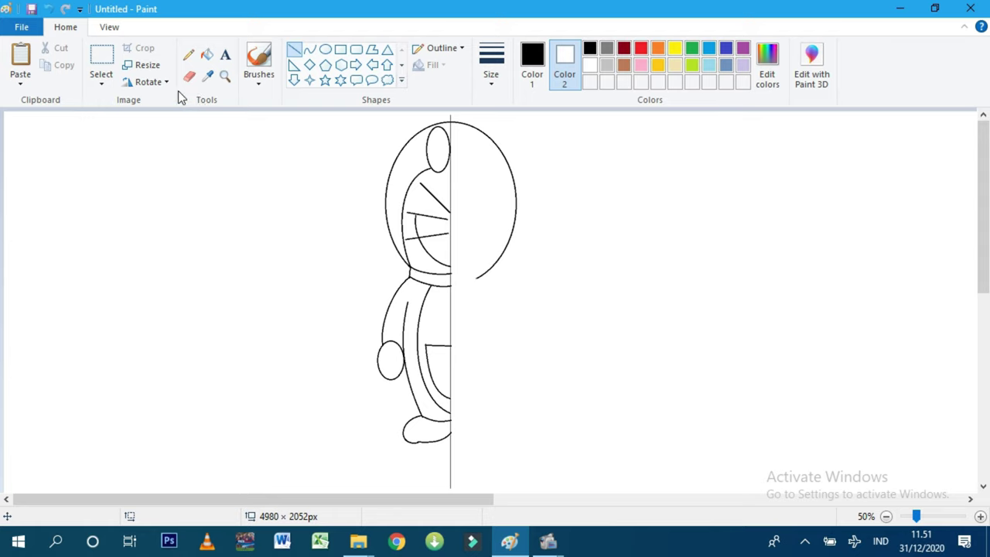
- Draw a white-filled ellipse as the bell on the collar and a red-filled nose about 37 × 69 px, both on the centre line
click(325, 49)
click(490, 73)
click(458, 133)
drag(447, 273, 462, 309)
key(ctrl+z)
drag(441, 274, 459, 303)
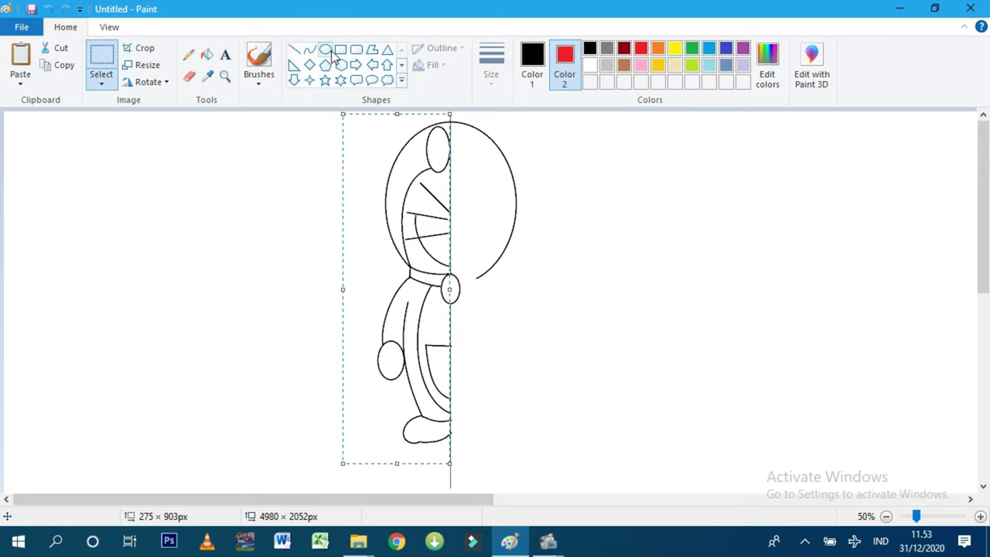
click(324, 49)
drag(440, 160, 464, 189)
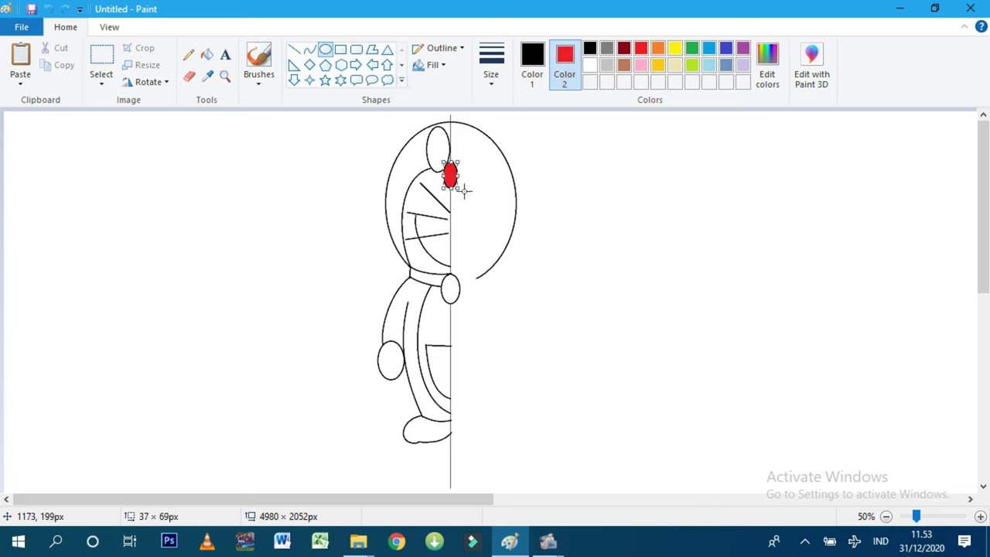
- Copy the left half of the figure up to the centre line, about 225 × 967 px, and paste it
click(101, 58)
drag(369, 113, 450, 484)
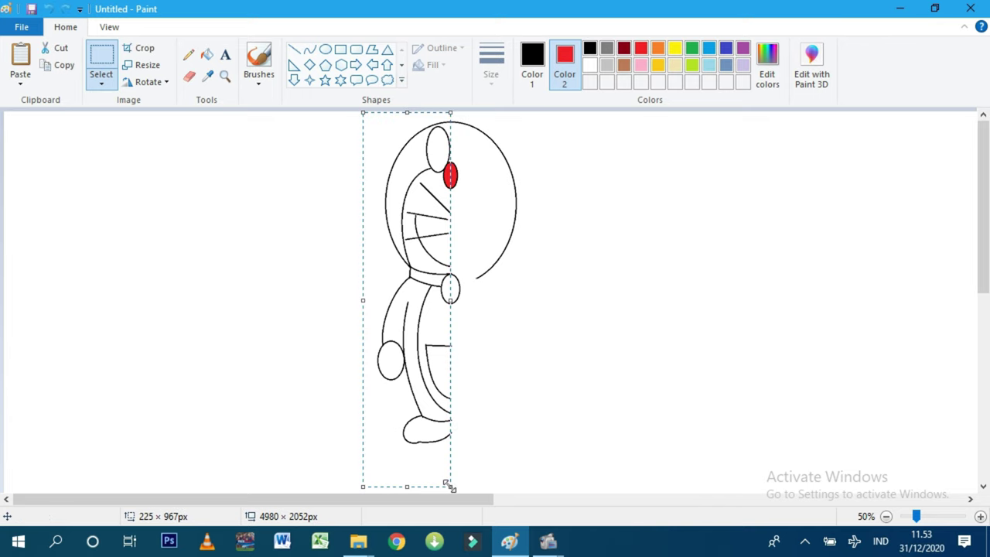
right_click(396, 311)
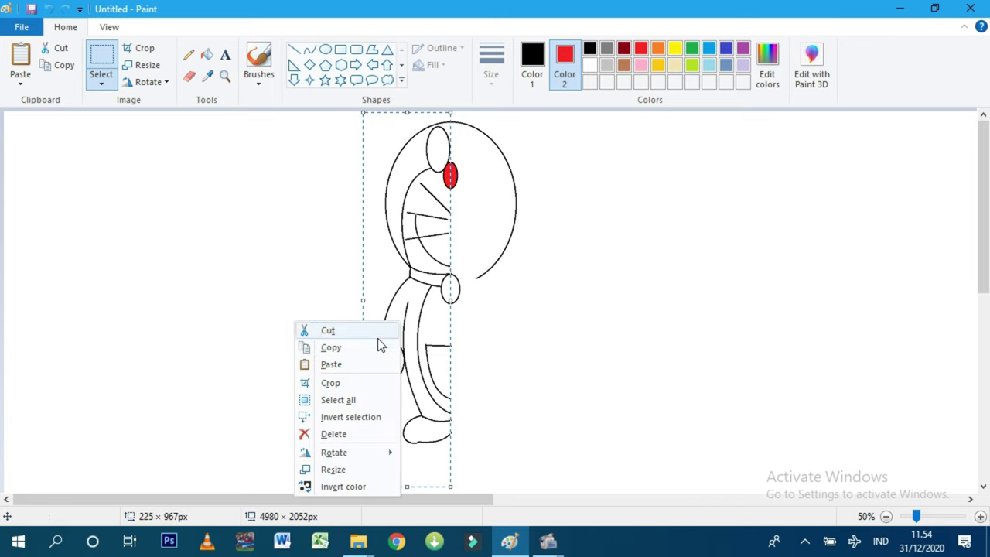
click(378, 345)
key(ctrl+v)
- Flip the pasted half horizontally and place it against the original's centre line to form the figure's right half
right_click(54, 255)
mouse_move(140, 392)
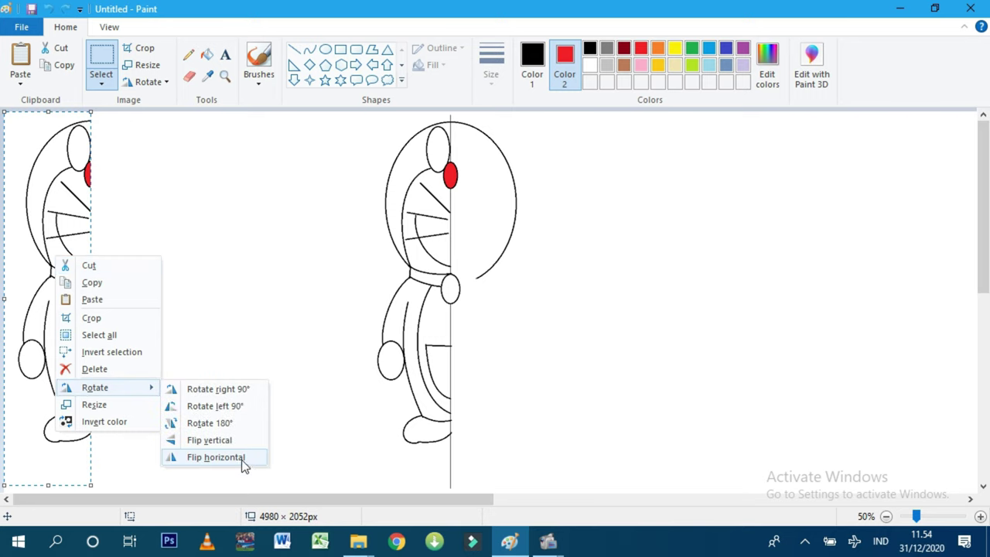
click(216, 458)
drag(72, 318, 519, 319)
click(635, 323)
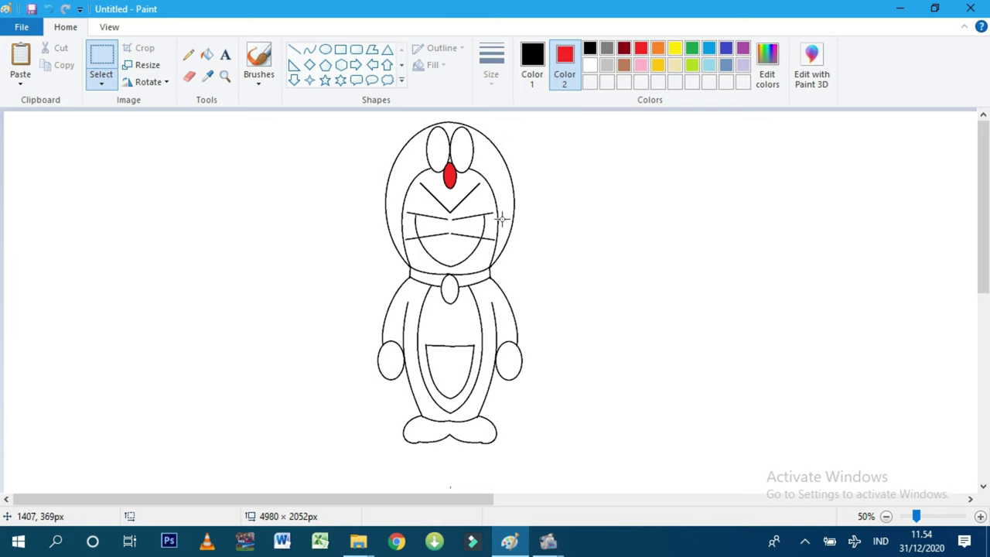
- Draw a straight vertical line from the nose down to the lower part of the mouth
click(294, 49)
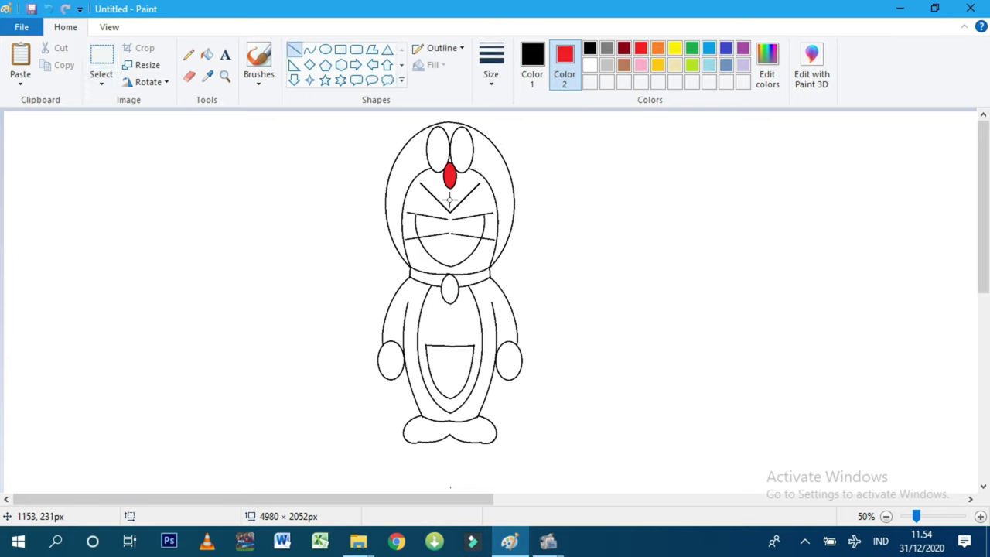
drag(450, 187, 449, 253)
click(550, 290)
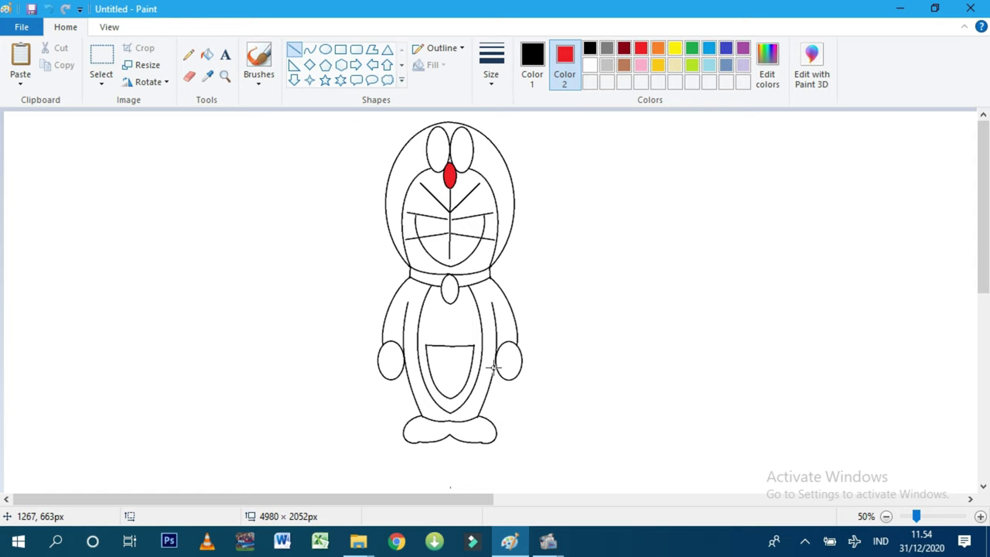
- Draw a vertical line from the belly's lower tip to between the feet and a short horizontal tick at the mouth line's end
drag(449, 408, 449, 439)
click(551, 427)
drag(449, 408, 450, 436)
click(610, 404)
click(624, 385)
drag(446, 257, 452, 257)
click(580, 257)
click(344, 50)
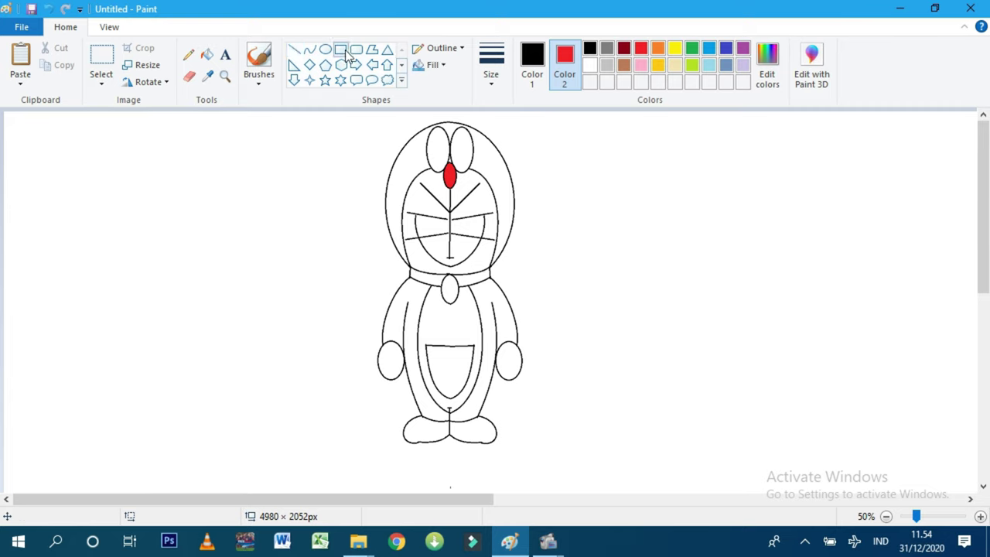
drag(443, 286, 455, 294)
key(Escape)
- Draw an unfilled rounded rectangle about 41 × 29 px across the middle of the bell
click(491, 66)
click(433, 66)
click(423, 101)
click(352, 49)
drag(442, 284, 457, 294)
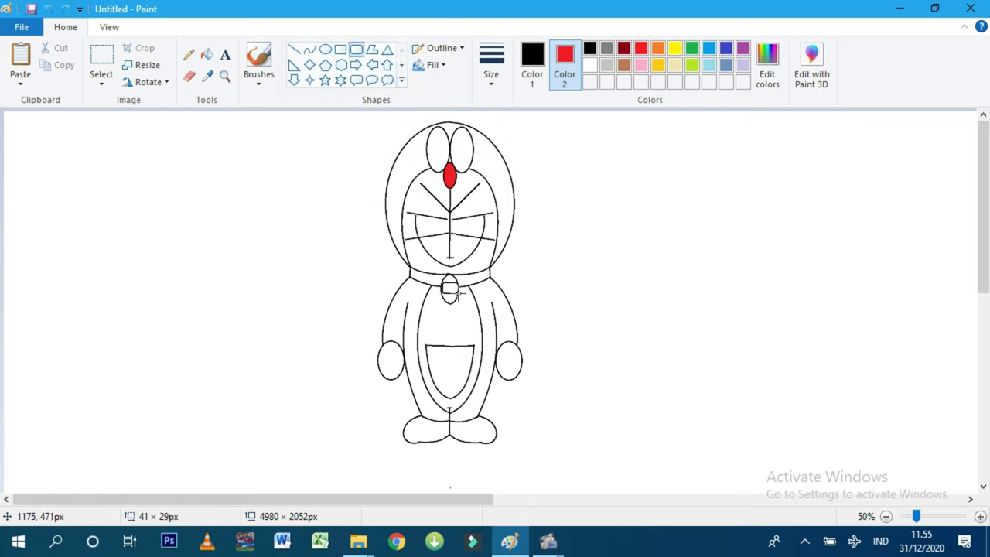
- Fill the outer head area, the arms and both sides of the body with indigo blue
click(188, 55)
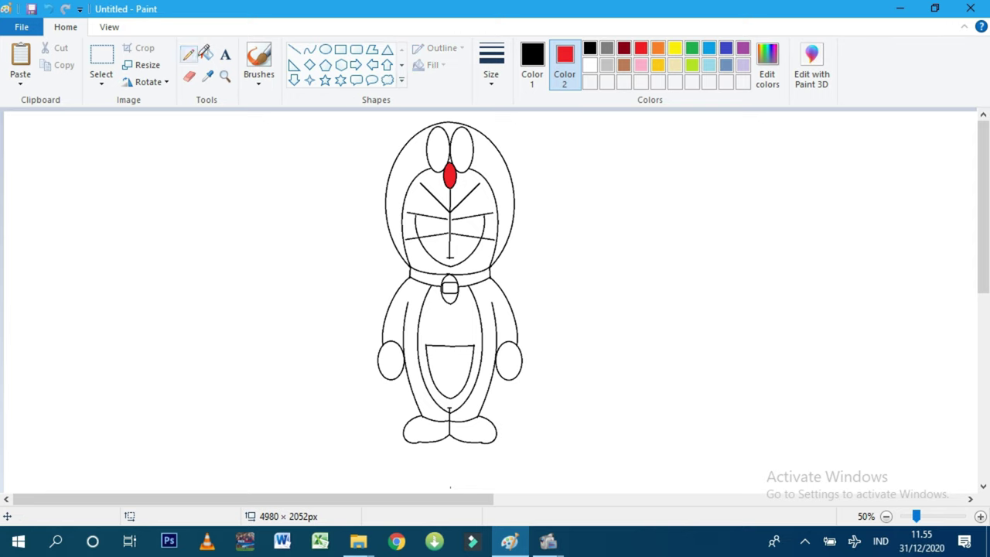
click(205, 52)
click(532, 66)
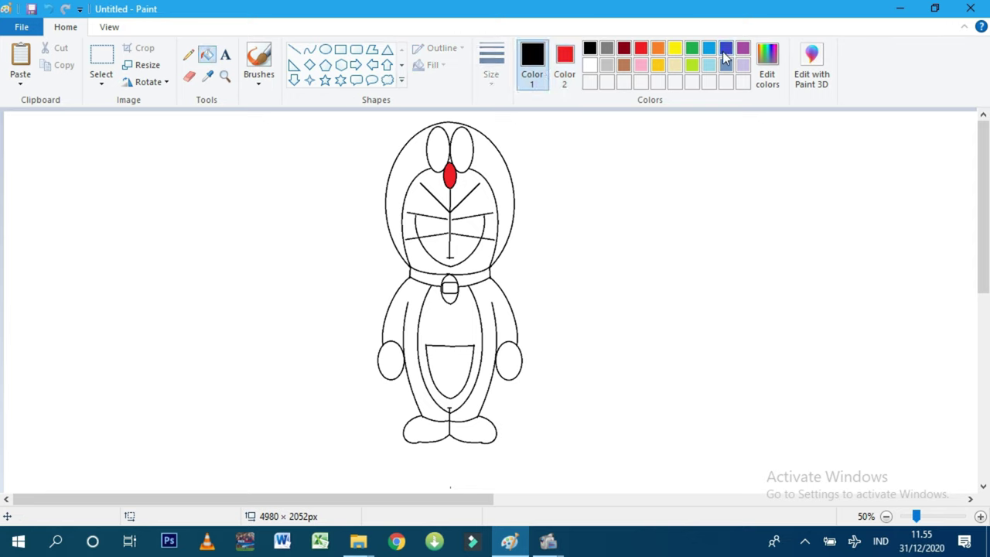
click(724, 52)
click(412, 180)
click(399, 304)
click(486, 301)
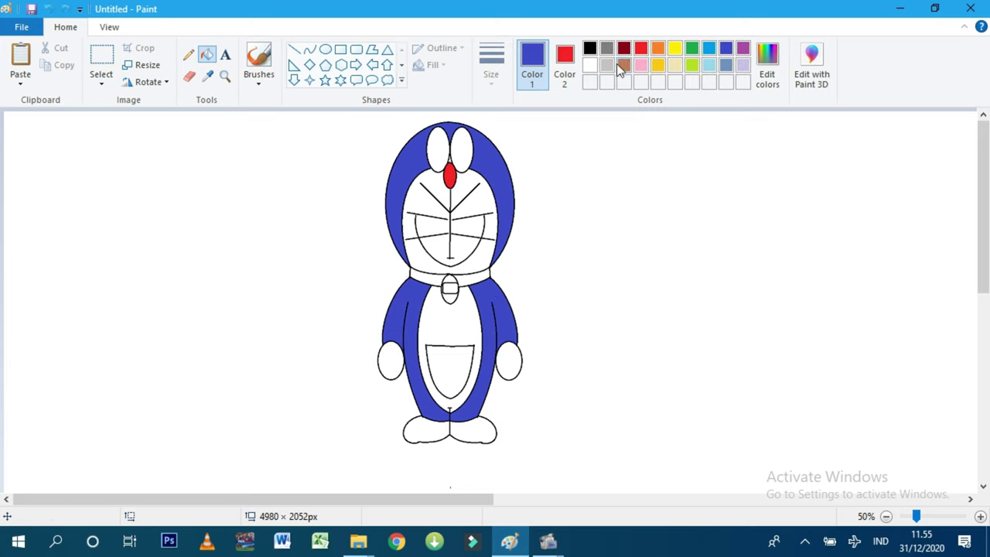
- Fill both halves of the collar with red and the bell with gold
click(640, 53)
click(477, 276)
click(425, 275)
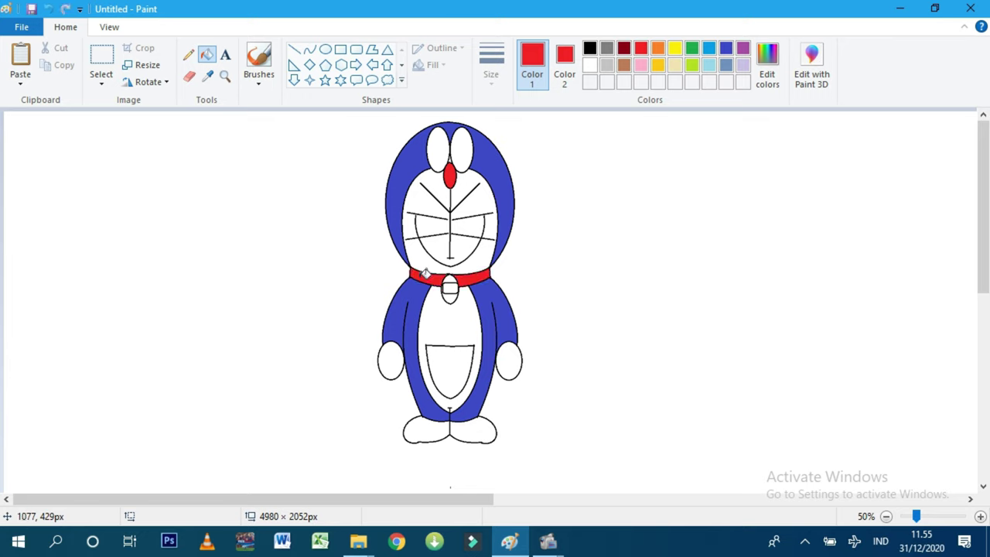
click(674, 65)
click(450, 288)
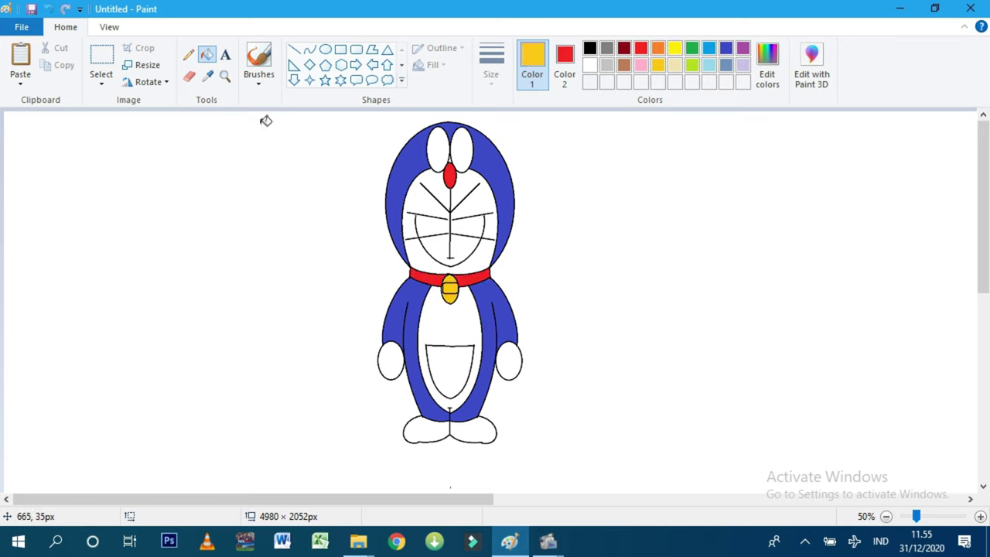
- Draw a short black vertical line below the bell, ending in a small horizontal tick above the pocket
click(294, 49)
drag(450, 313, 450, 339)
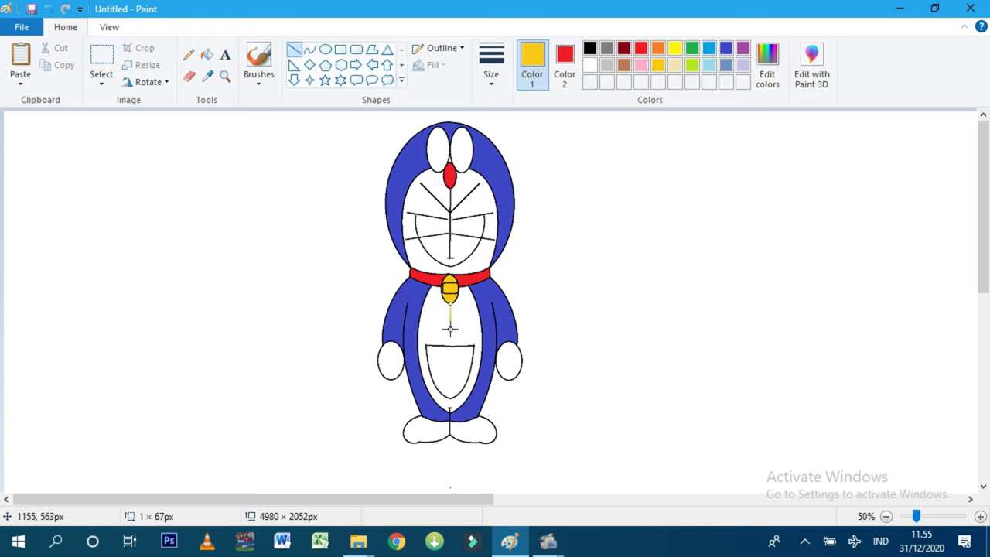
click(587, 49)
drag(449, 302, 449, 323)
click(571, 319)
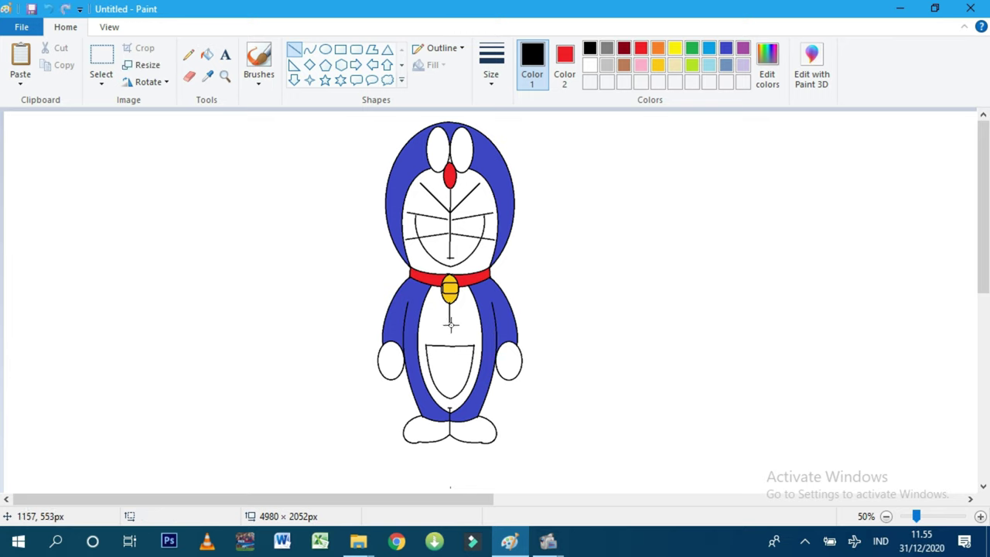
click(538, 325)
- Draw the left eye's pupil as an unfilled ellipse with a smaller ellipse inside it as a highlight
click(325, 49)
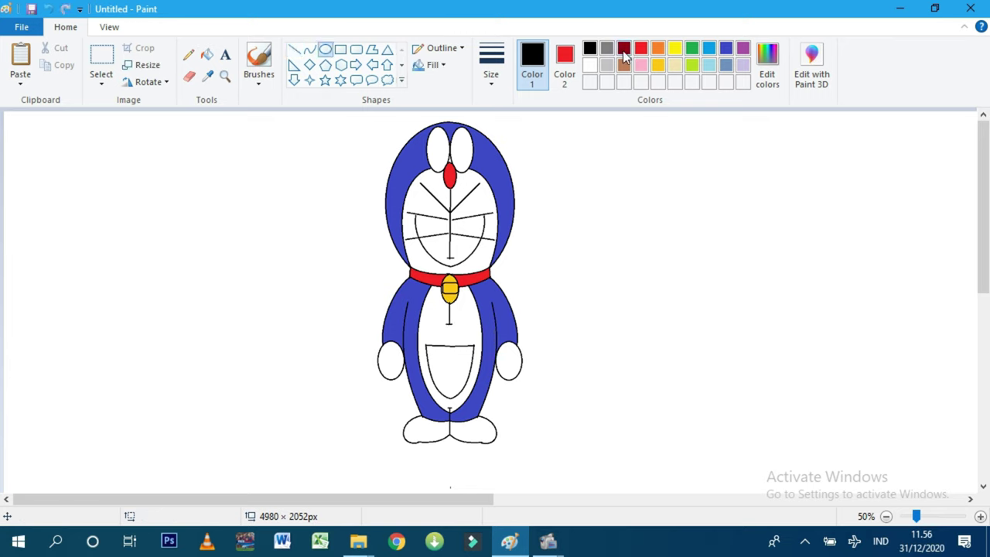
click(444, 69)
click(422, 99)
drag(435, 140, 448, 161)
click(594, 196)
drag(443, 151, 449, 158)
click(665, 241)
- Draw a winking curve about 23 × 11 px in the right eye and fill the left eye's pupil with black around its highlight
click(310, 50)
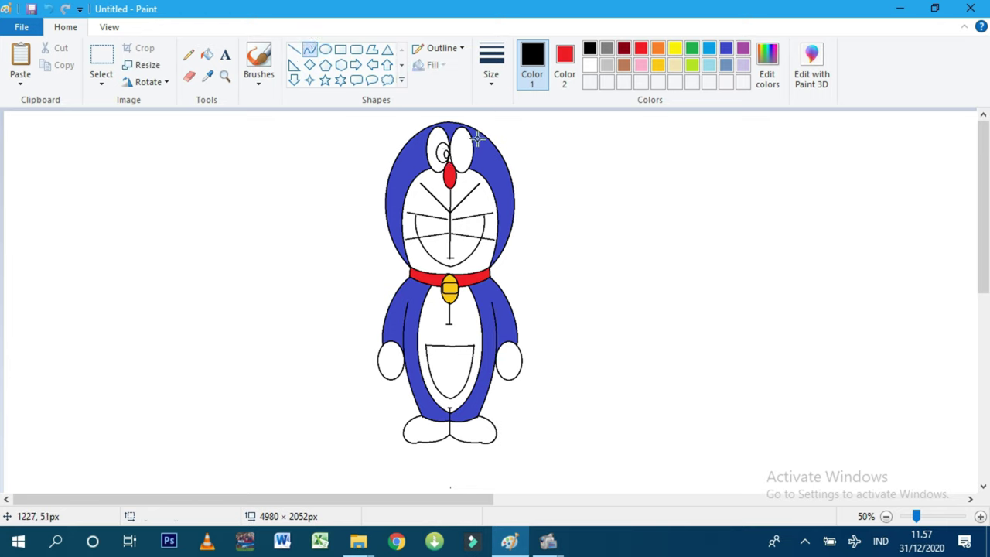
drag(453, 151, 461, 151)
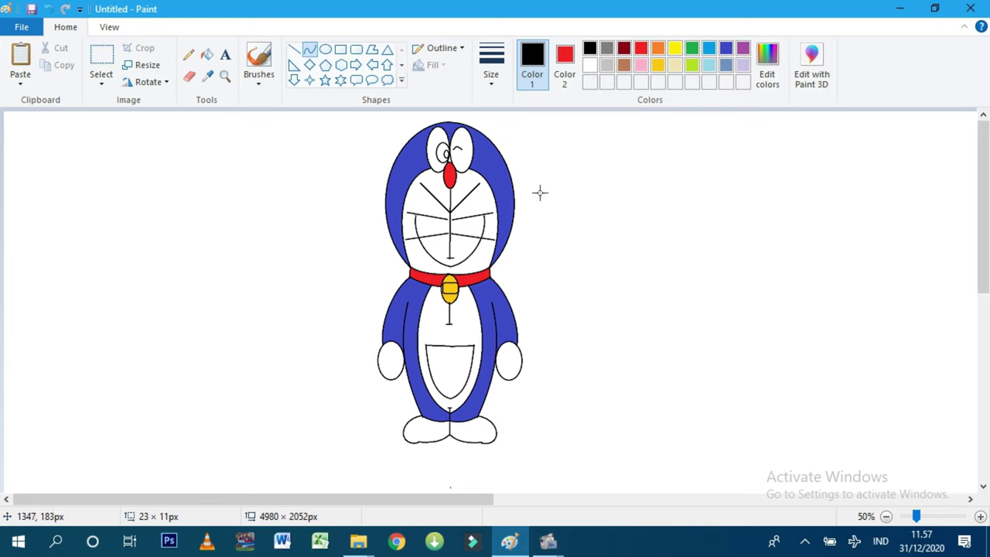
click(207, 56)
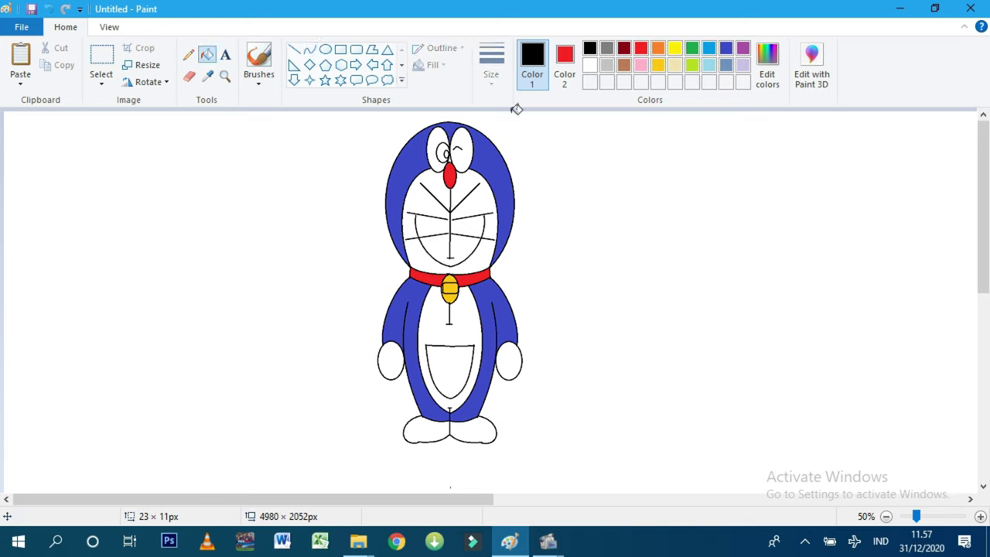
click(441, 143)
key(ctrl+z)
click(443, 151)
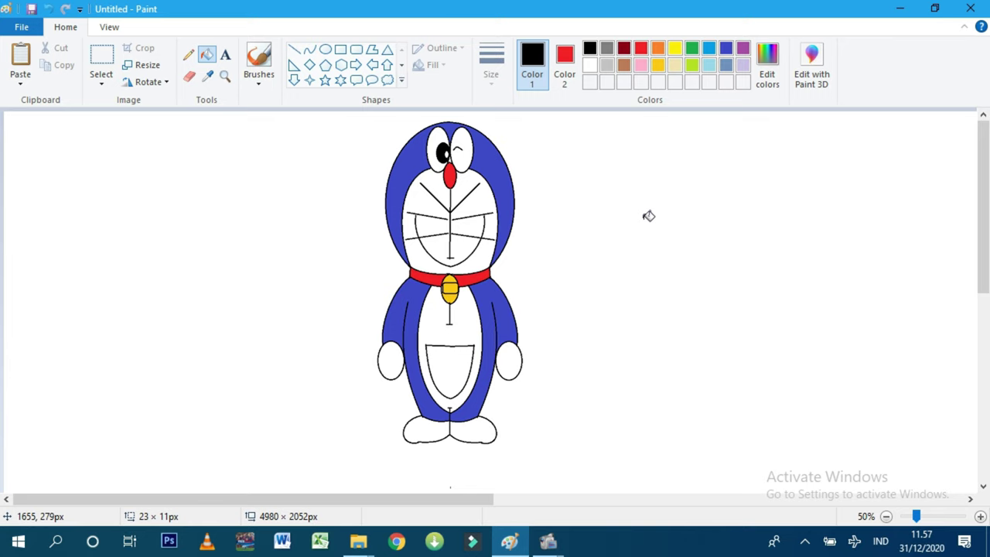